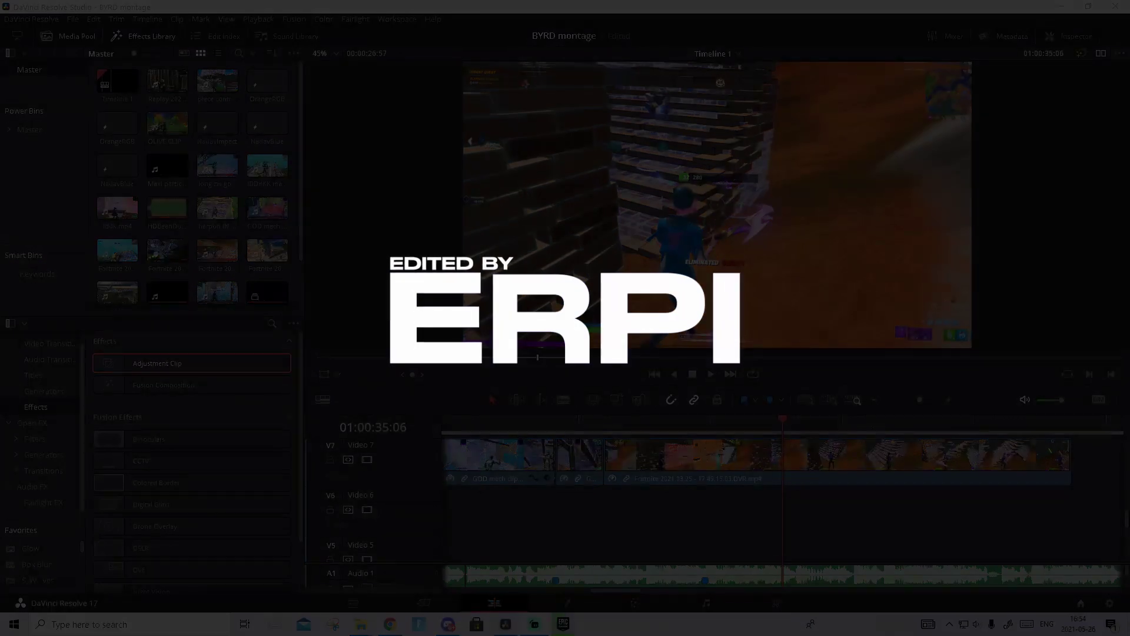
scroll(916, 419, "up", 2)
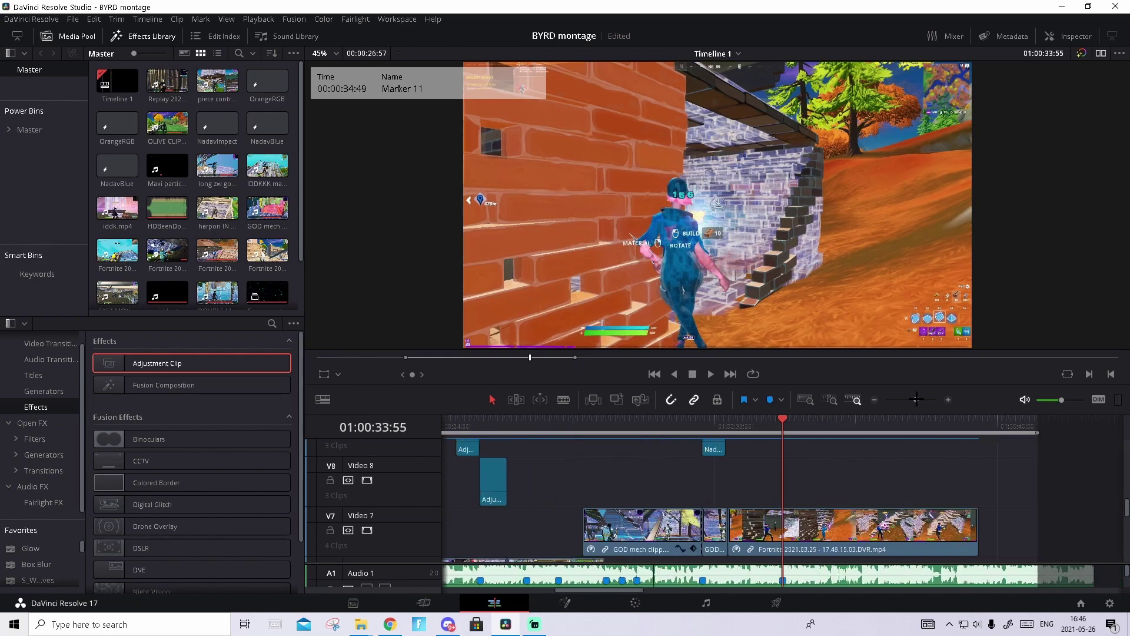
Step: Add an Adjustment Clip to Video 8 above the Fortnite gameplay, save, and select it
left_click_drag(915, 403, 911, 399)
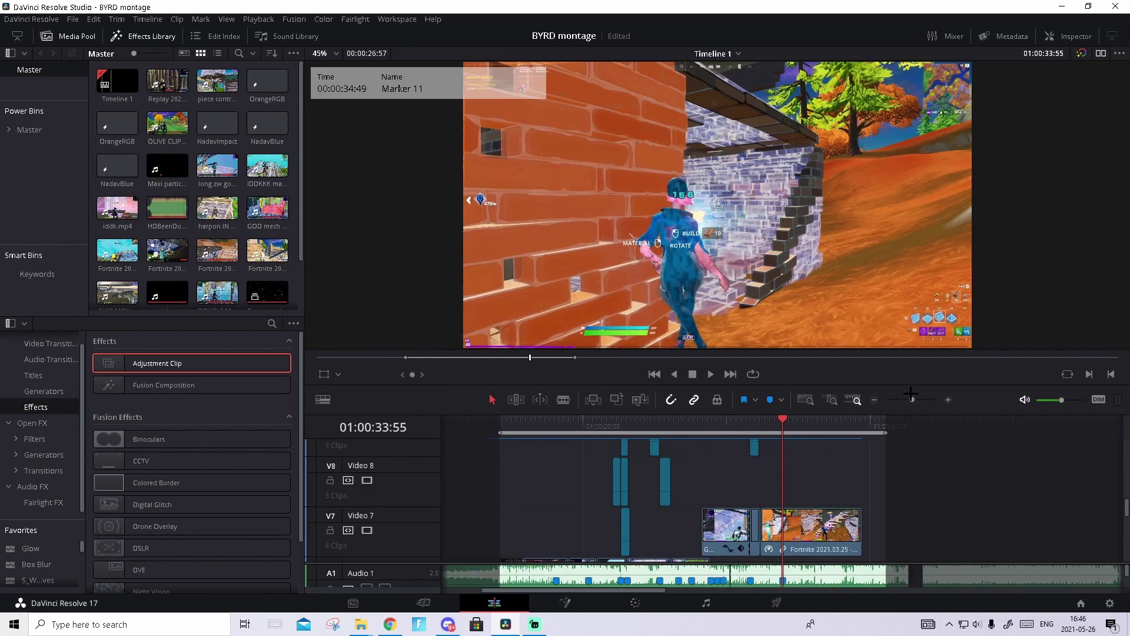
key("ctrl+s")
left_click_drag(222, 362, 642, 476)
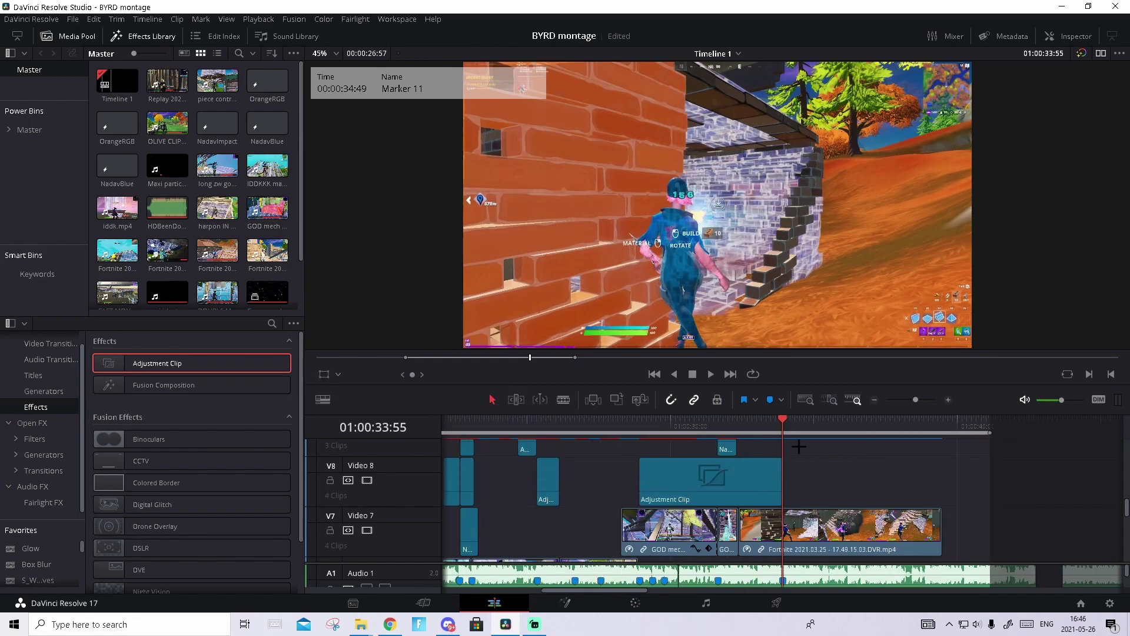
key("ctrl+s")
left_click(765, 468)
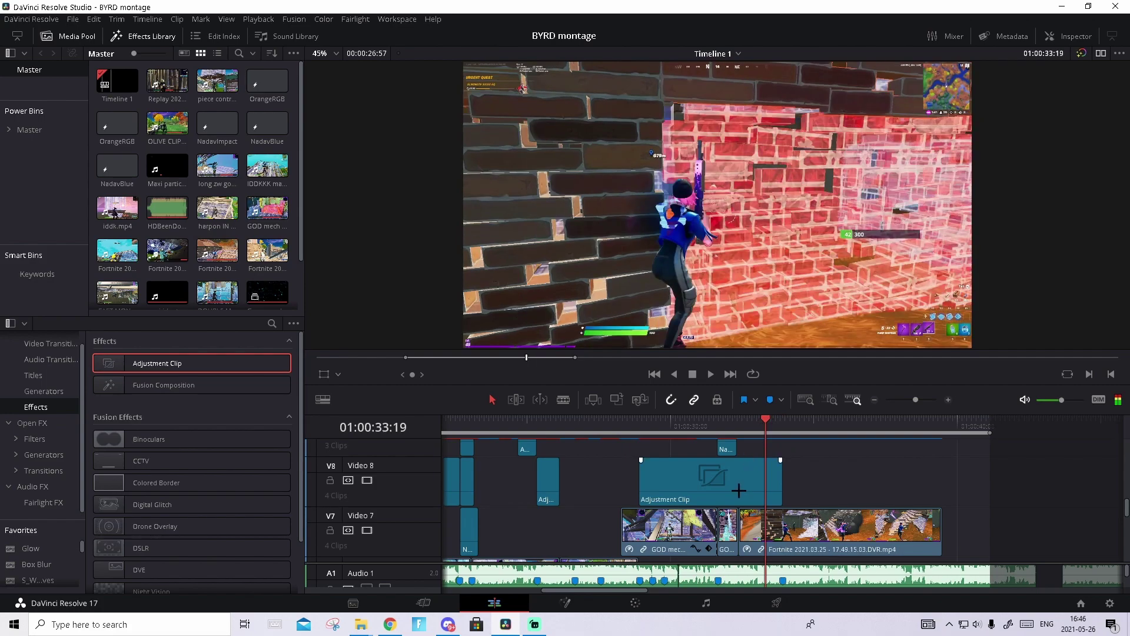
Step: In Fusion, insert the build-up preset's Transform and S_Etching nodes between MediaIn and MediaOut
left_click(565, 602)
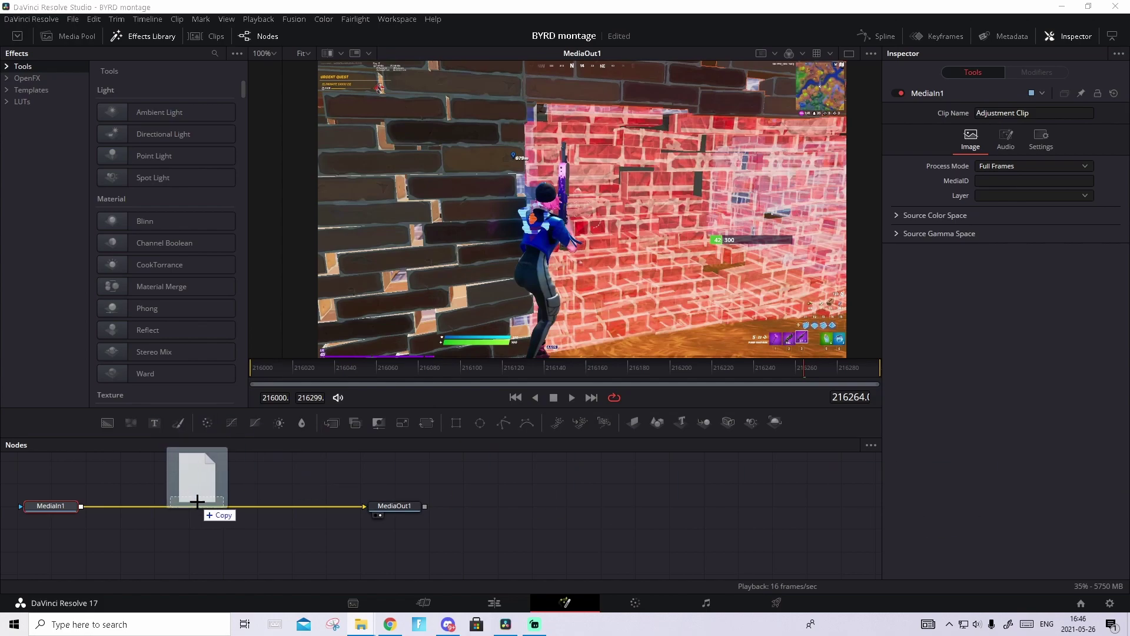
left_click_drag(1129, 477, 203, 505)
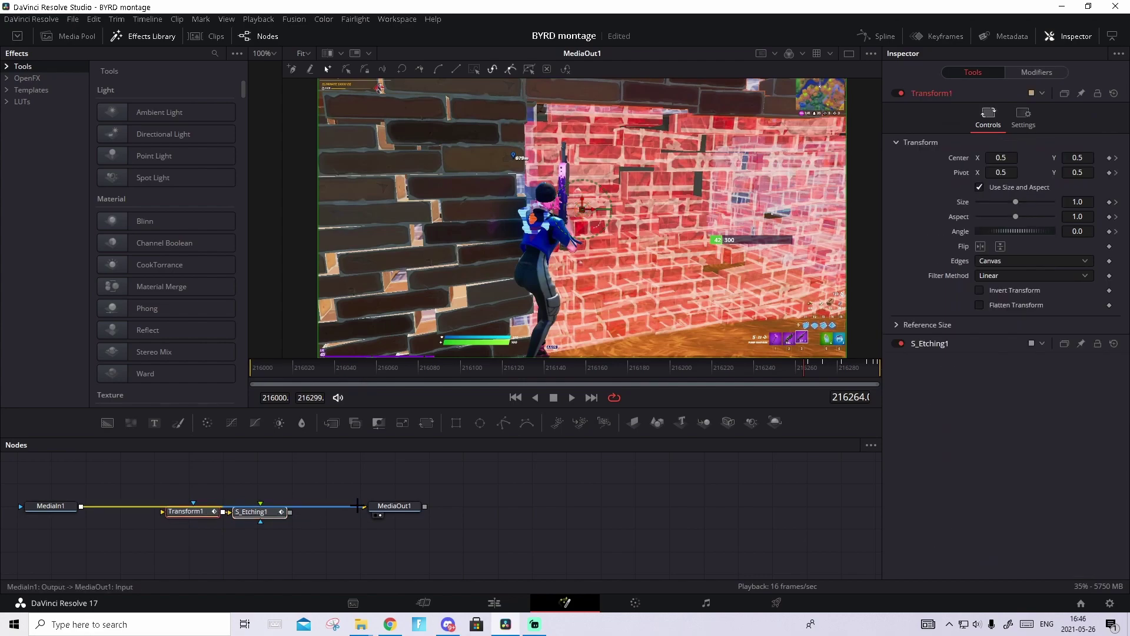
left_click(361, 505)
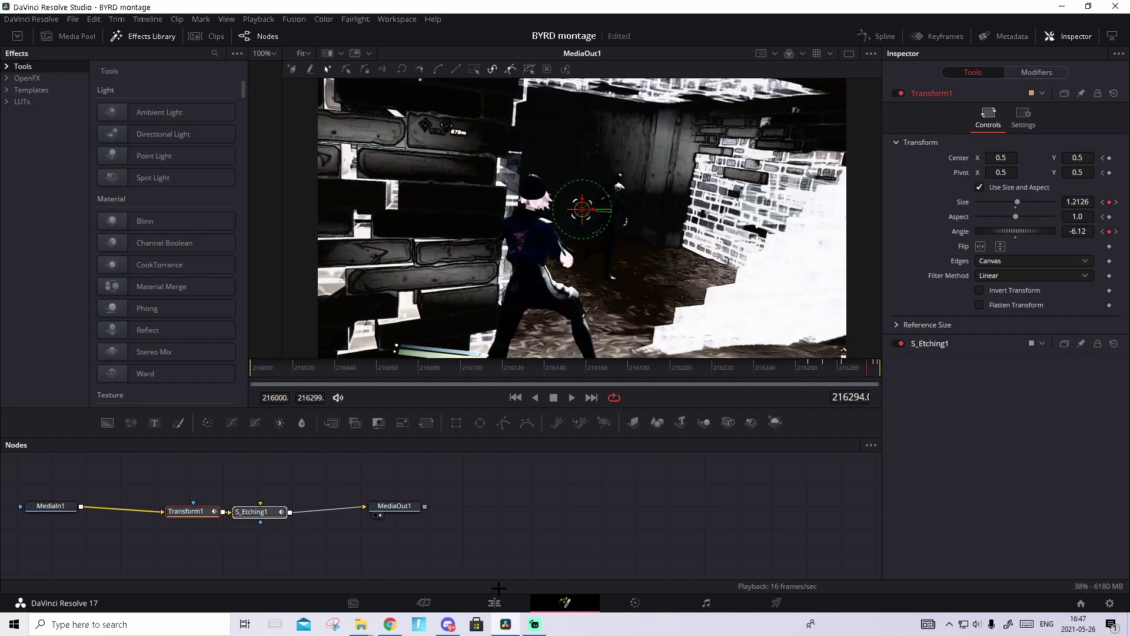
Step: Back on the Edit page, move the playhead just past the first adjustment clip
left_click(495, 602)
right_click(732, 472)
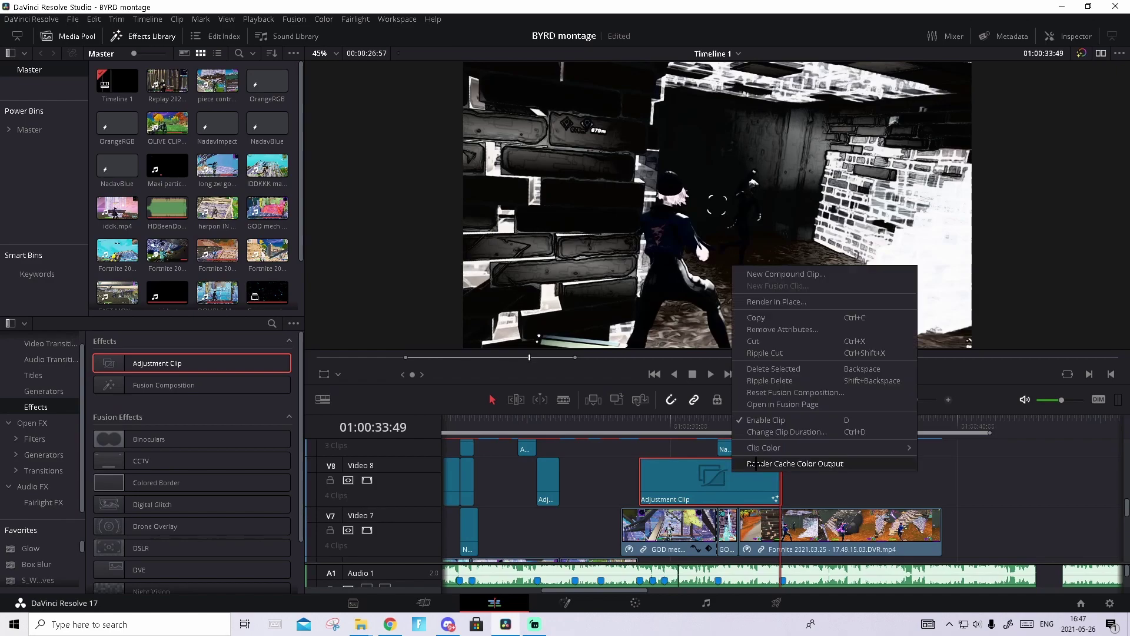
left_click(759, 462)
left_click(783, 428)
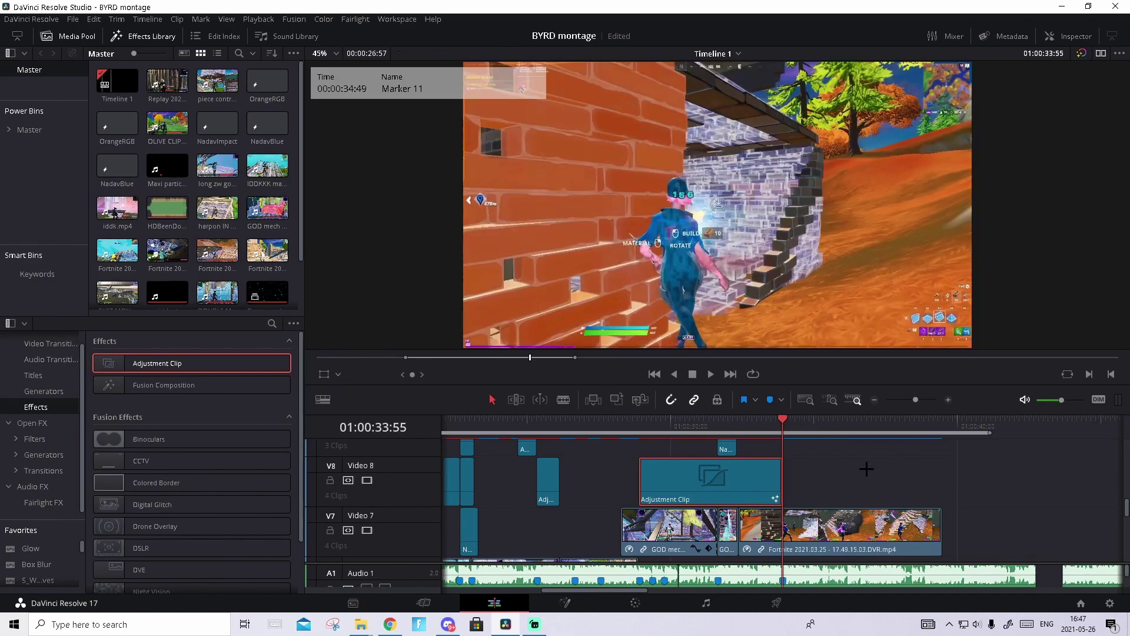
scroll(866, 469, "up", 1)
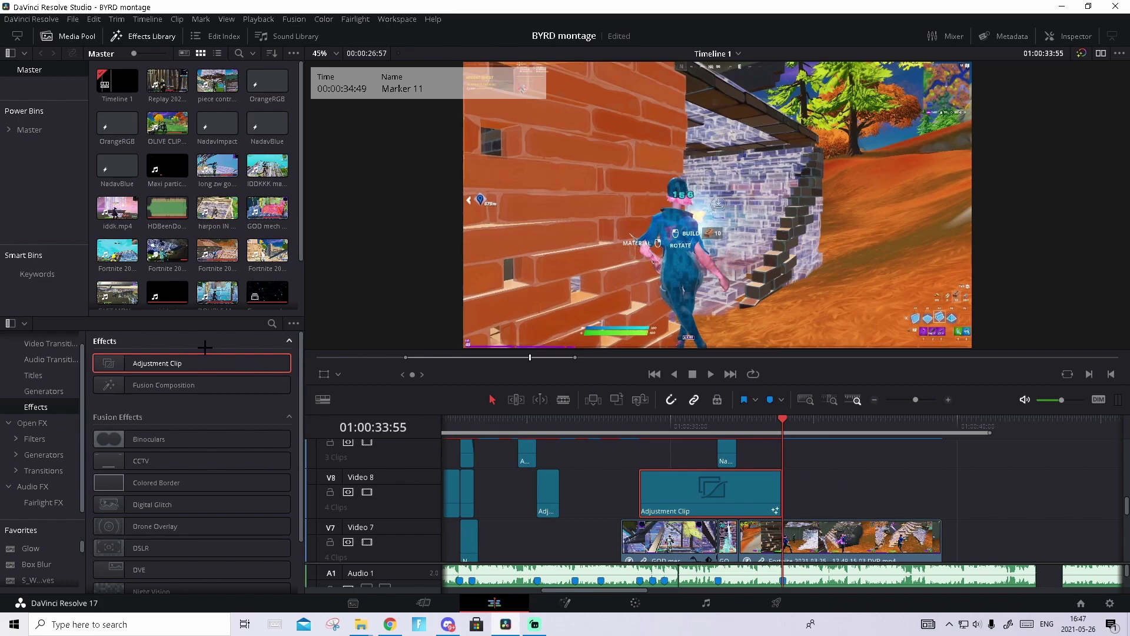
Step: Place a second Adjustment Clip on Video 8 after the first and open it in Fusion
left_click_drag(157, 363, 787, 504)
left_click(812, 427)
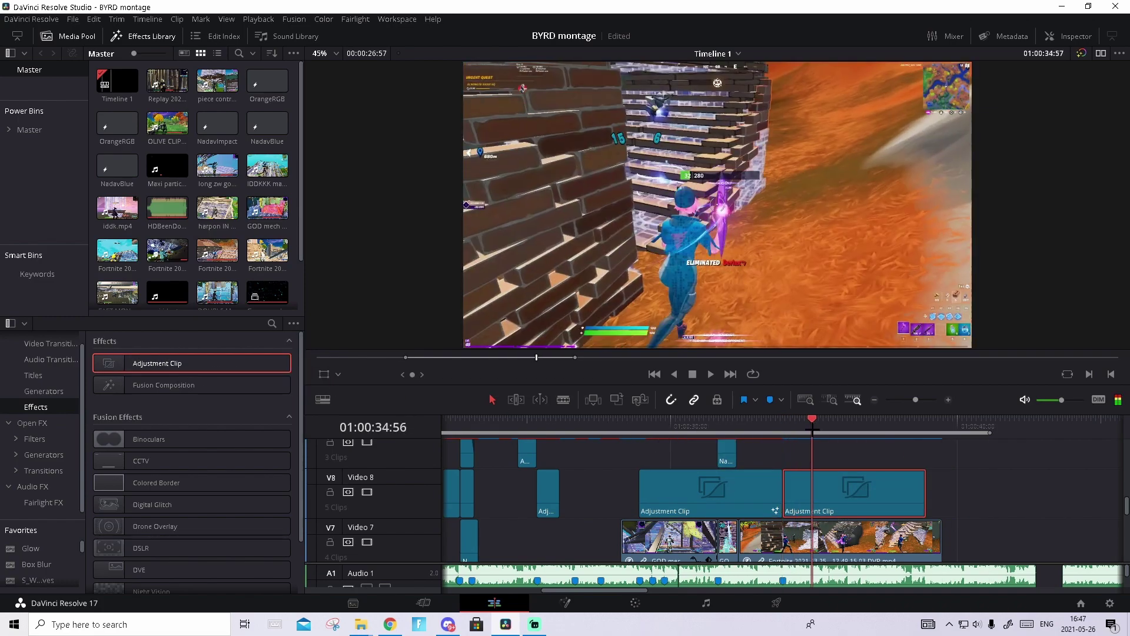
left_click(565, 602)
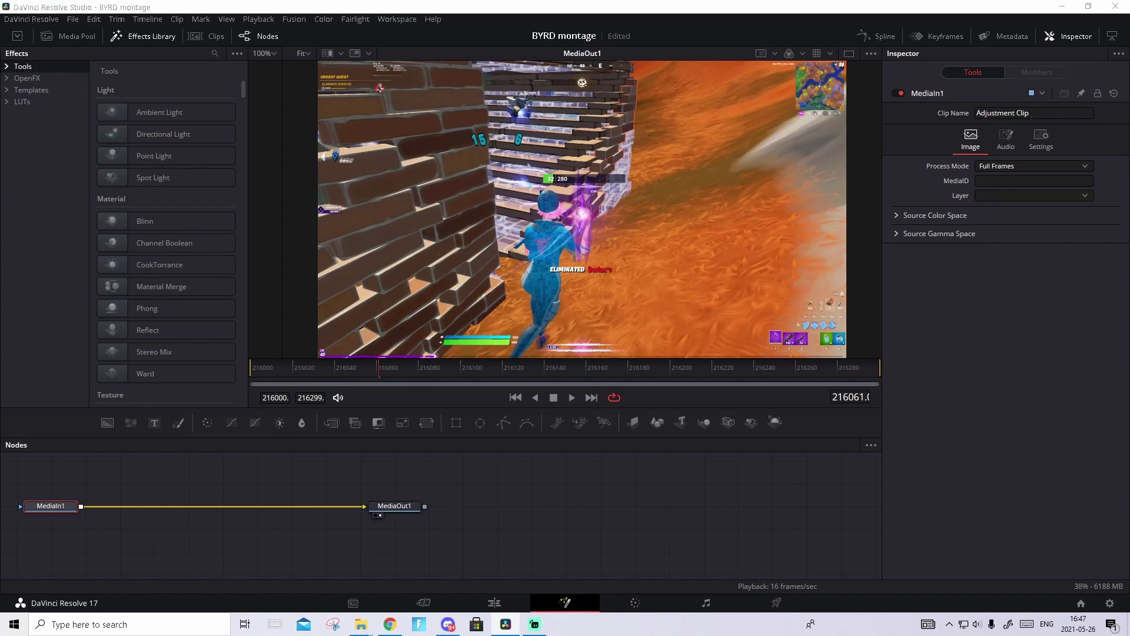
Step: Add the impact preset nodes and wire MediaIn1 through IgniteTint1 to S_Glow2 into MediaOut1
left_click_drag(1009, 321, 240, 499)
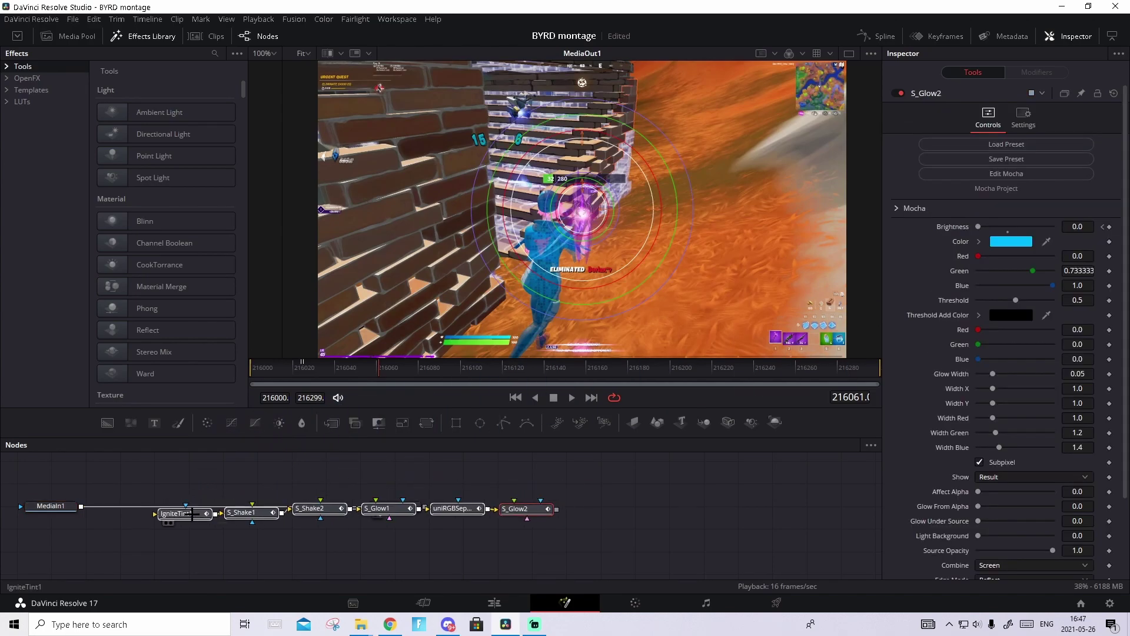
mouse_move(379, 506)
left_mouse_down()
mouse_move(650, 534)
mouse_move(184, 555)
mouse_move(151, 540)
left_mouse_up()
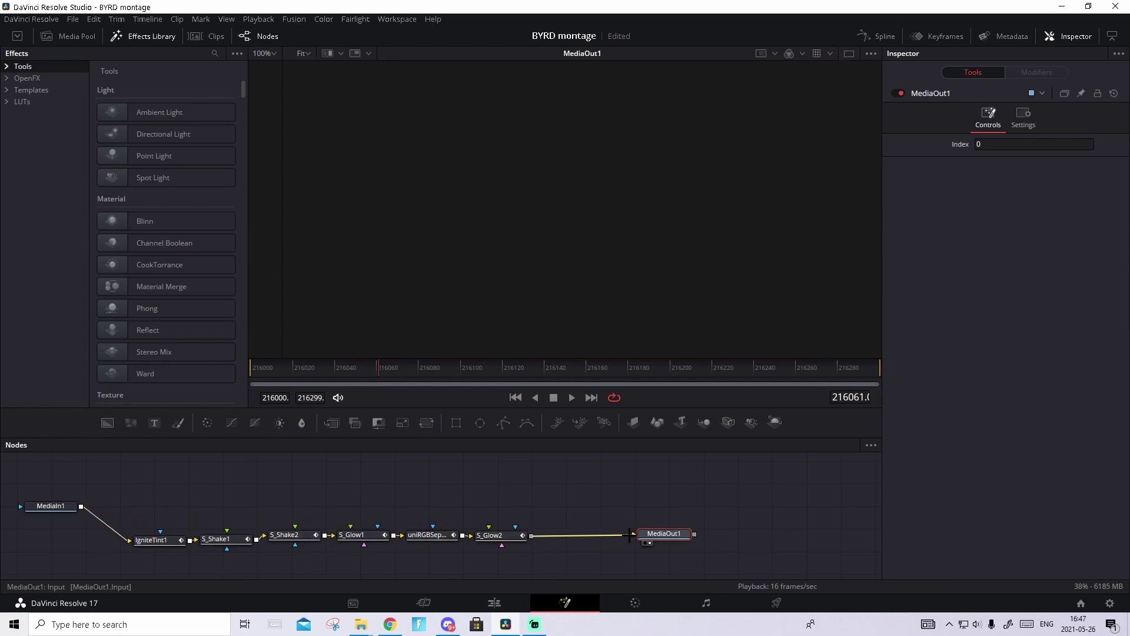
left_click_drag(530, 535, 636, 534)
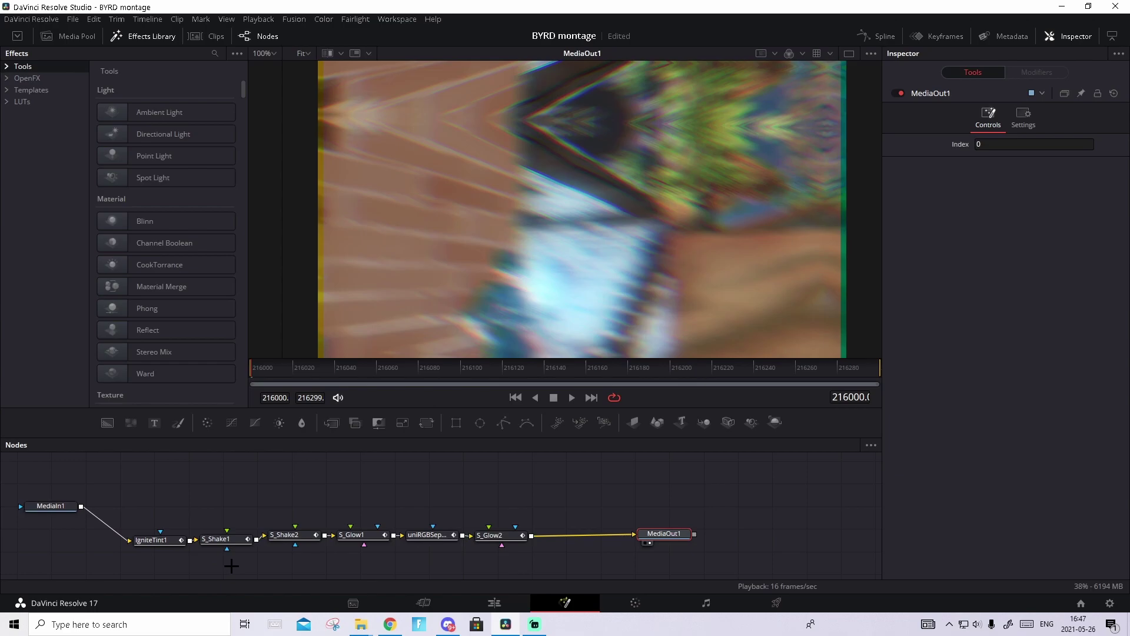
Step: On the Edit page, preview the shaking, tinted glow impact, then stop playback
left_click(494, 603)
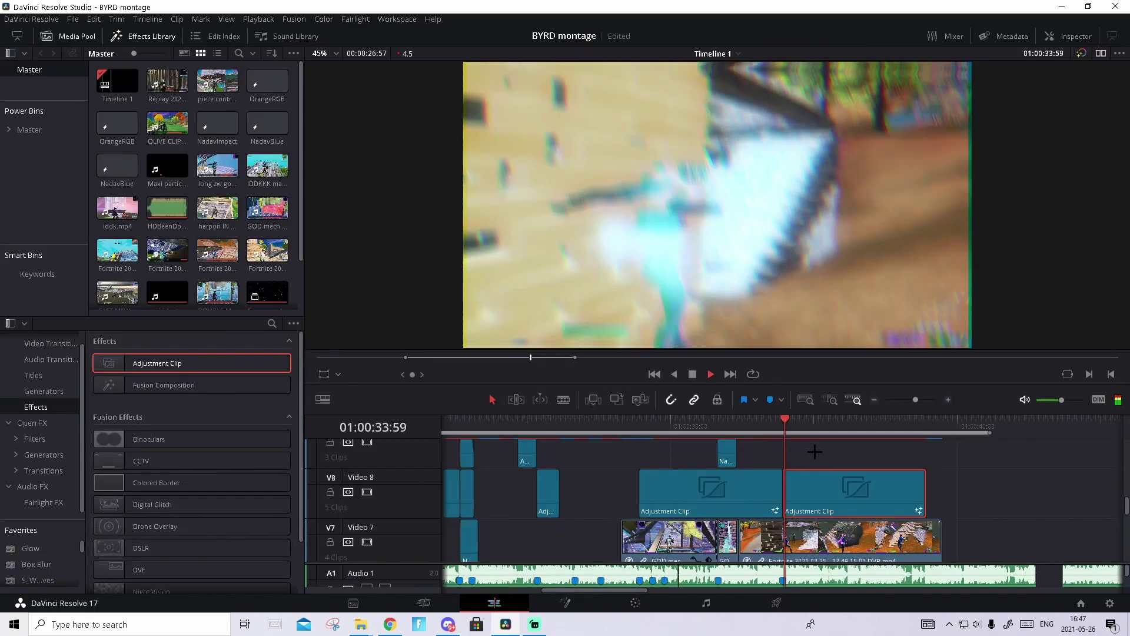
key("space")
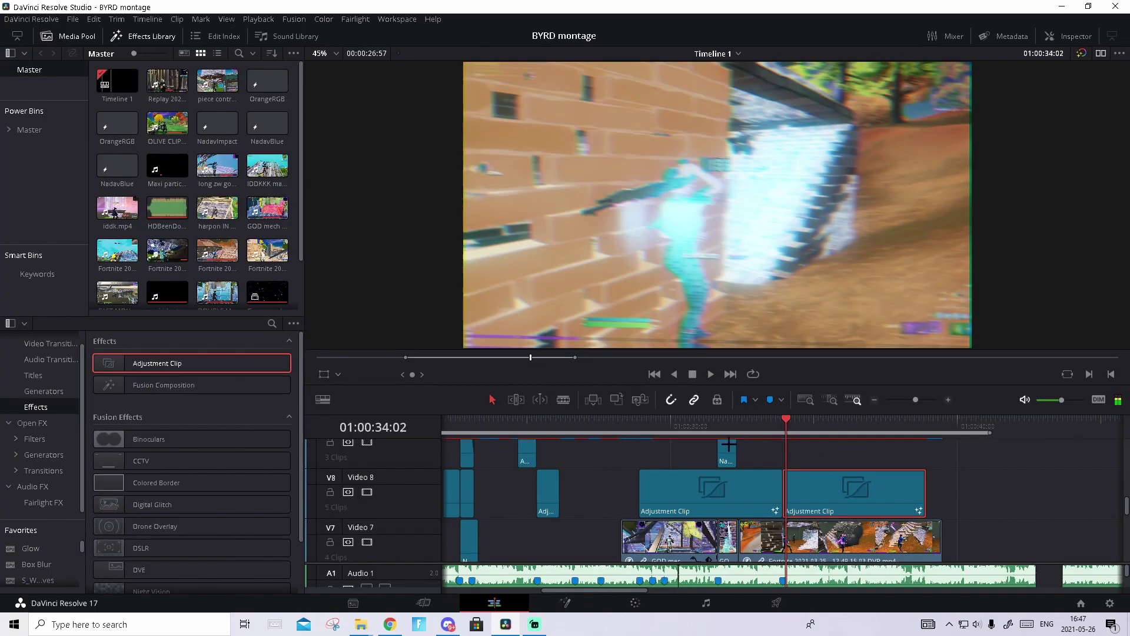